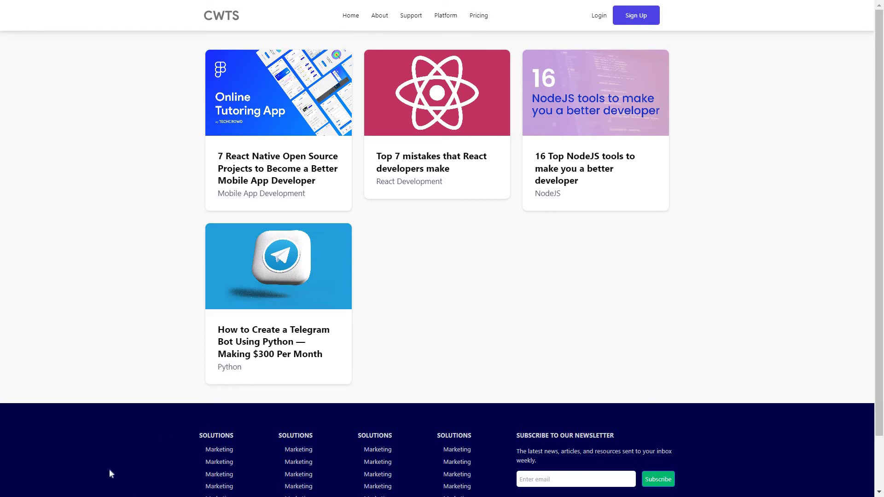
scroll(242, 246, down, 1)
scroll(252, 248, up, 1)
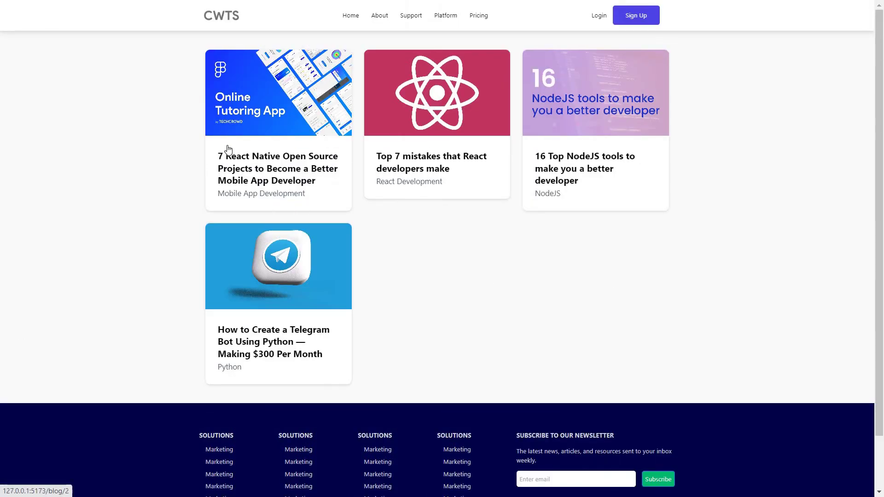
Step: View the 'React Native open source projects' and 'Top 7 mistakes that React developers make' articles, returning to the grid after each
click(256, 169)
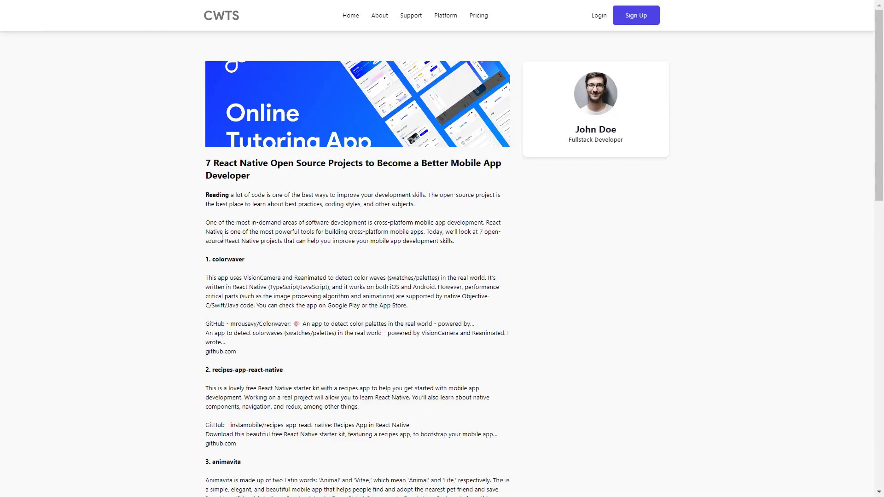
scroll(242, 220, down, 3)
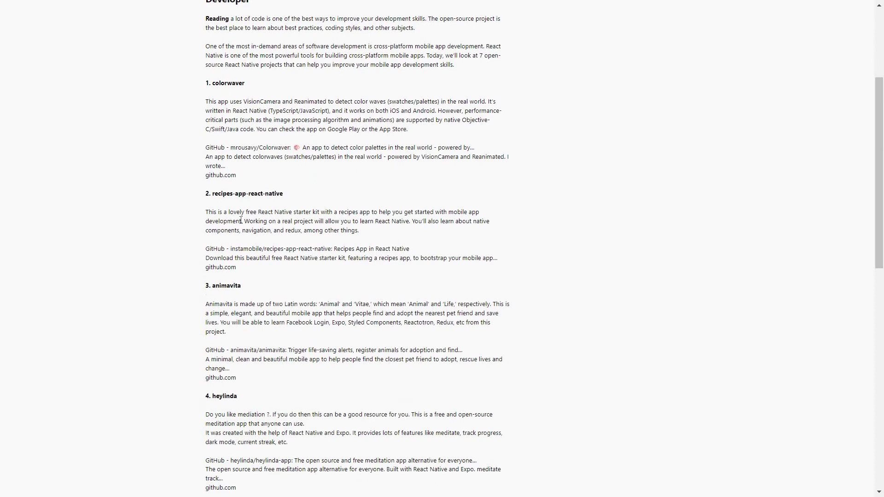
scroll(241, 221, down, 3)
scroll(242, 220, up, 3)
scroll(241, 221, up, 4)
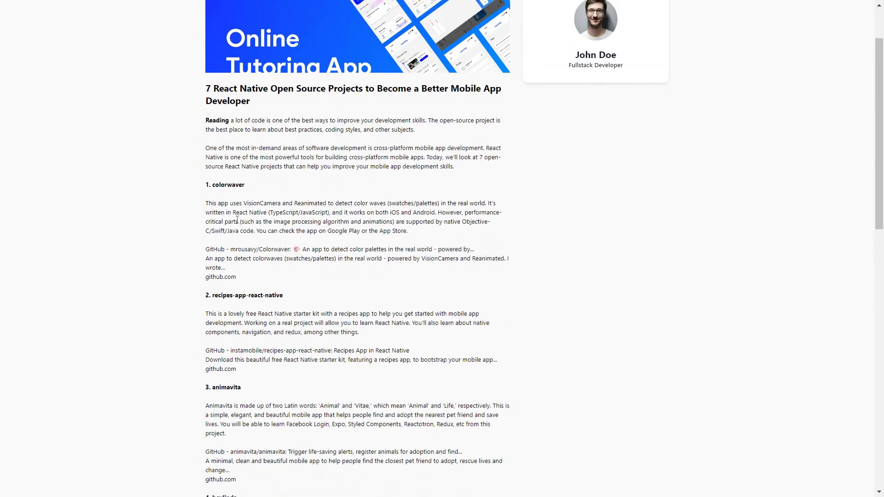
scroll(237, 220, up, 2)
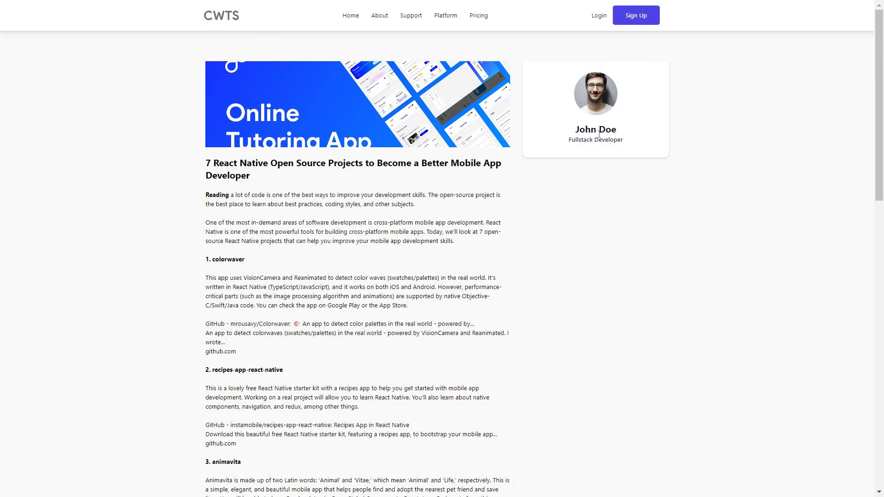
scroll(507, 170, down, 5)
scroll(507, 171, down, 5)
scroll(508, 171, down, 4)
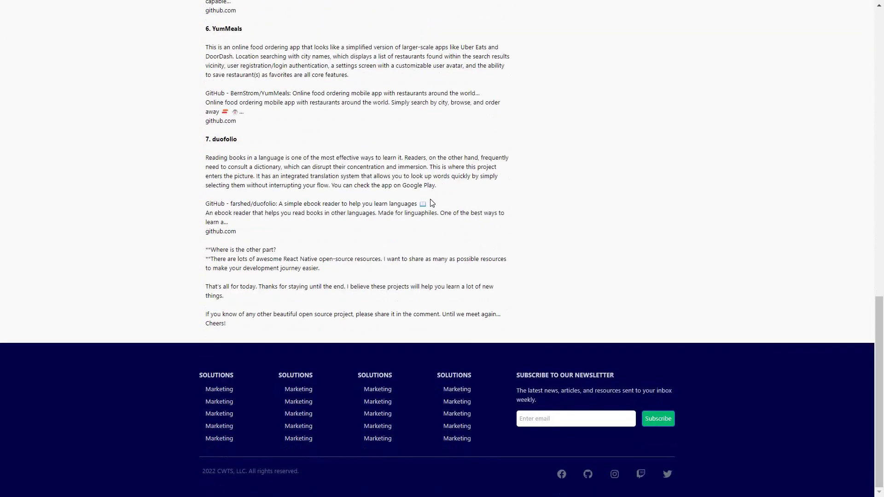
scroll(431, 202, up, 5)
scroll(429, 202, up, 5)
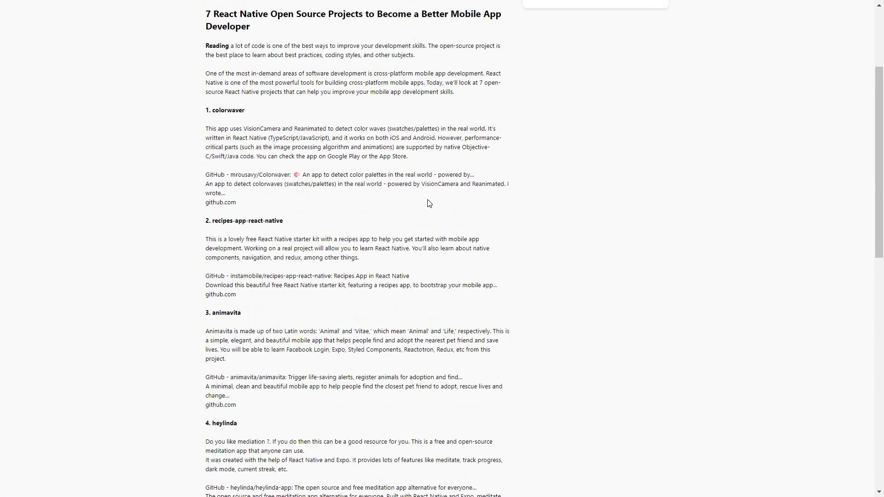
scroll(428, 202, up, 4)
key(alt+Left)
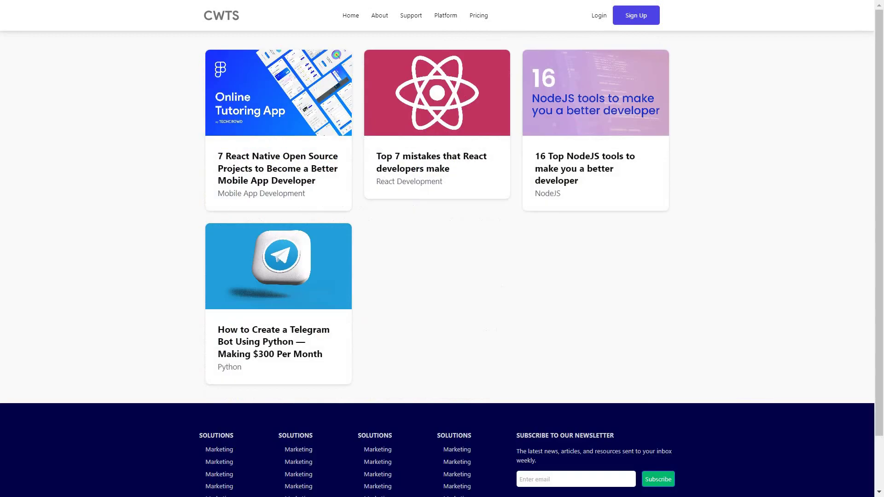
click(410, 116)
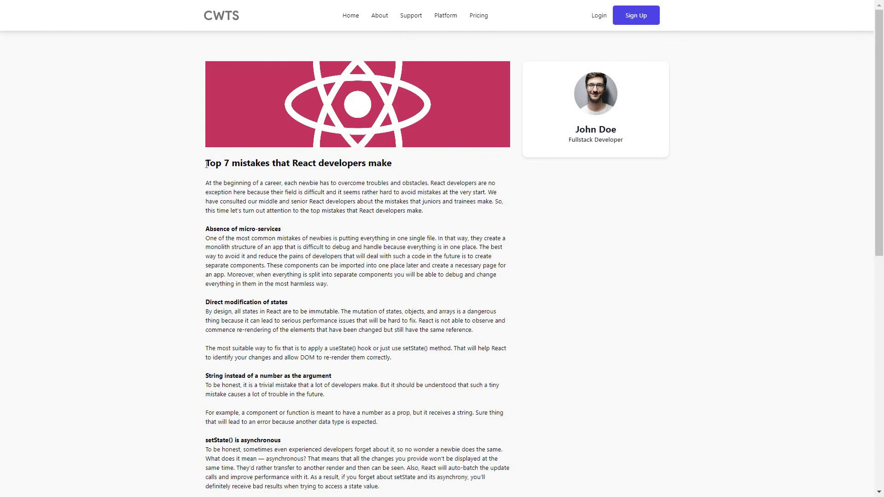
scroll(210, 168, down, 5)
scroll(213, 167, down, 8)
scroll(215, 166, down, 3)
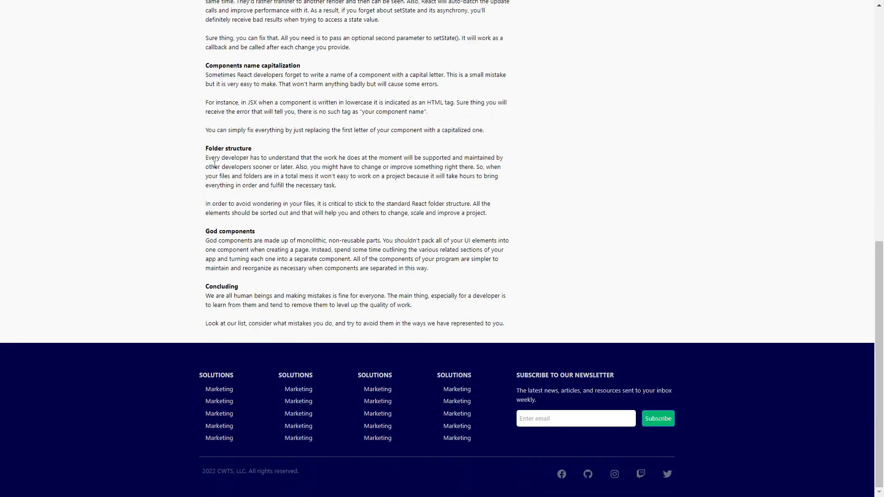
scroll(213, 161, up, 8)
scroll(211, 161, up, 8)
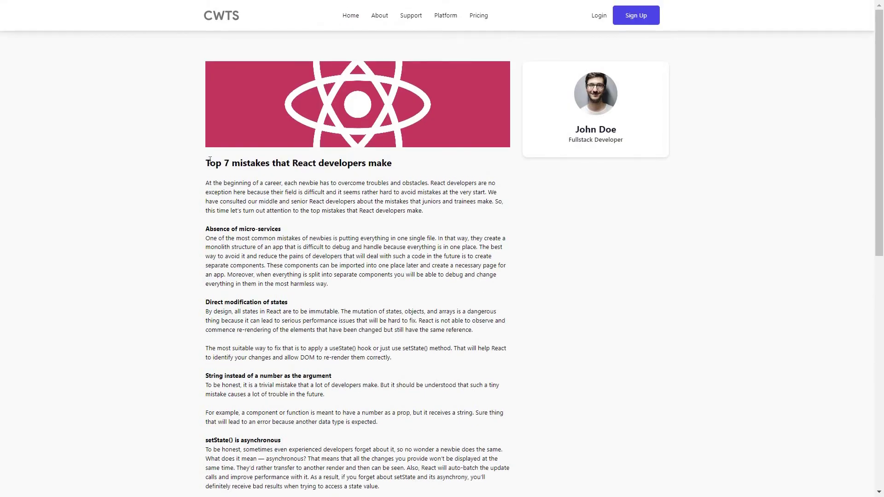
key(alt+Left)
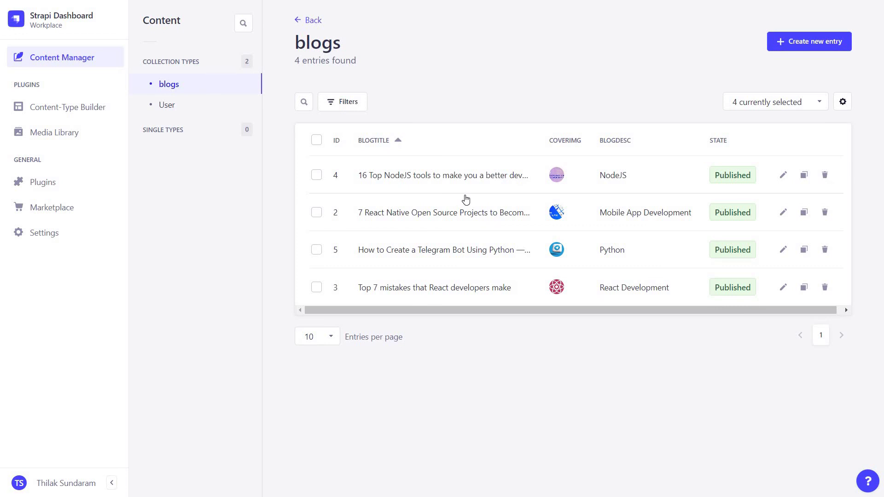
Step: Switch back to the CWTS blog home page with its four-card post grid
key(ctrl+Tab)
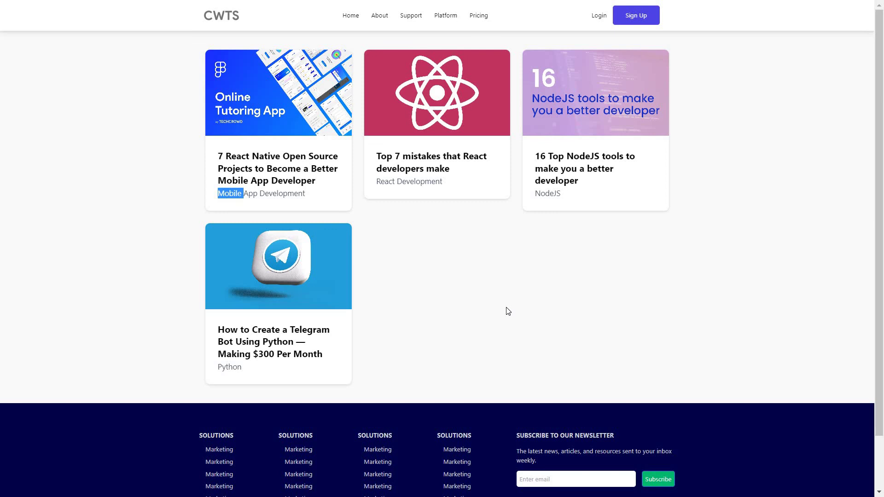